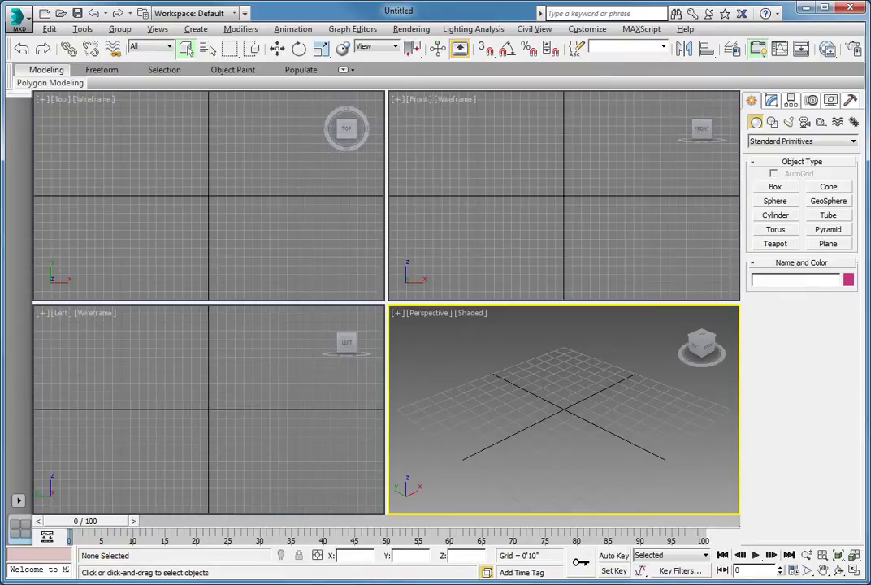
# Maximize and restore the Perspective view, then add a four-equal-viewport layout tab (Top, Front, Left, Perspective)
pyautogui.hotkey('alt', 'w')
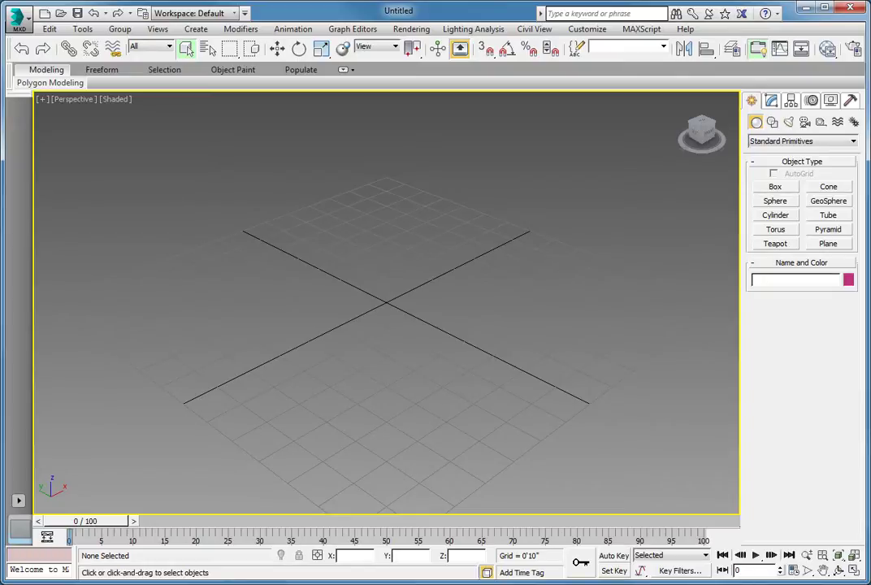
pyautogui.hotkey('alt', 'w')
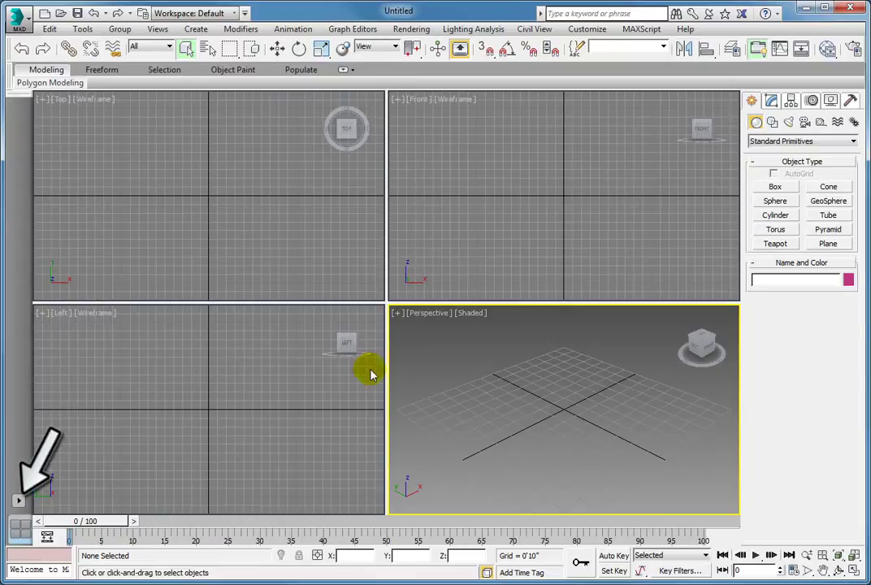
pyautogui.click(18, 502)
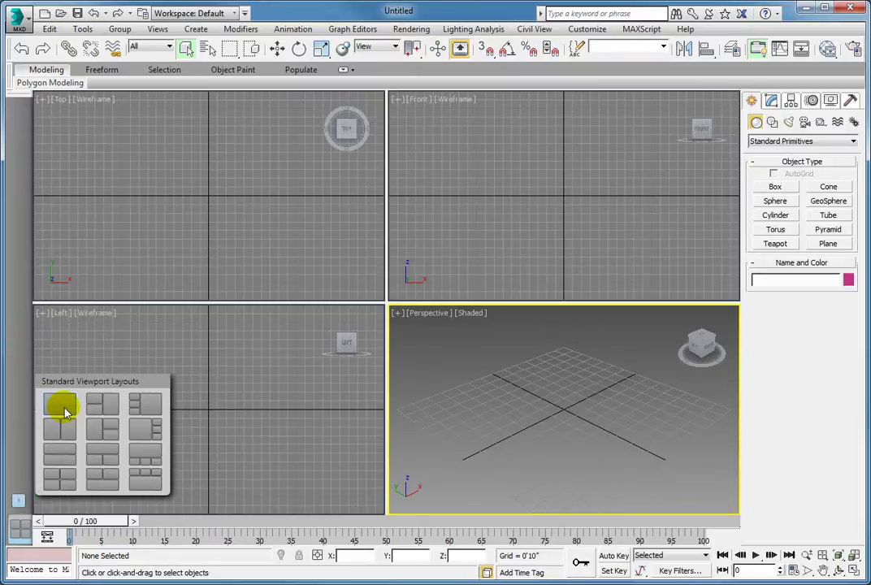
pyautogui.click(62, 482)
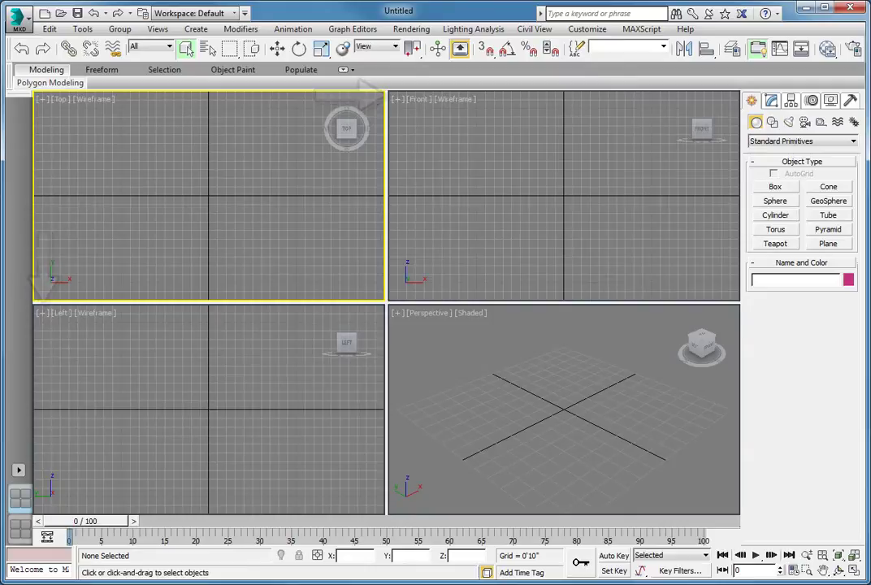
# Turn off the home grid in the Front and Left viewports with G
pyautogui.click(557, 193)
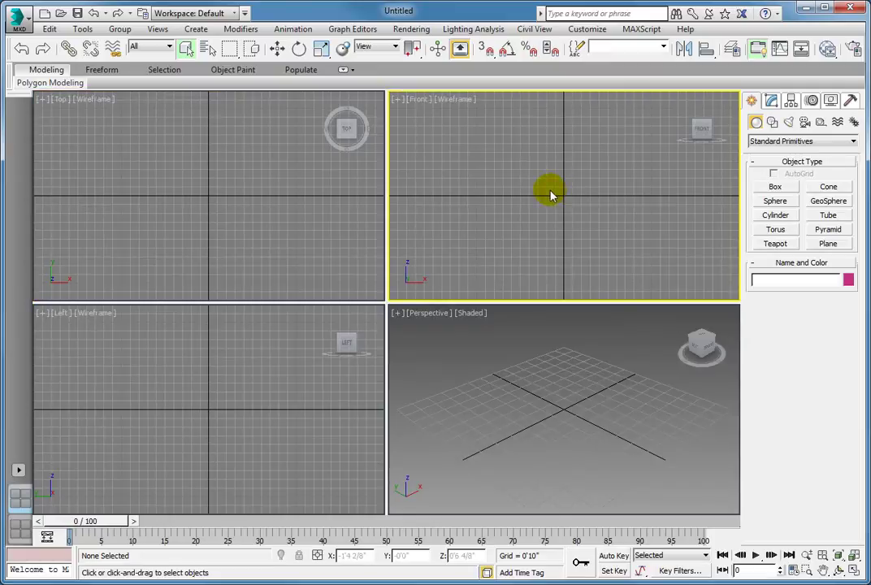
pyautogui.press('g')
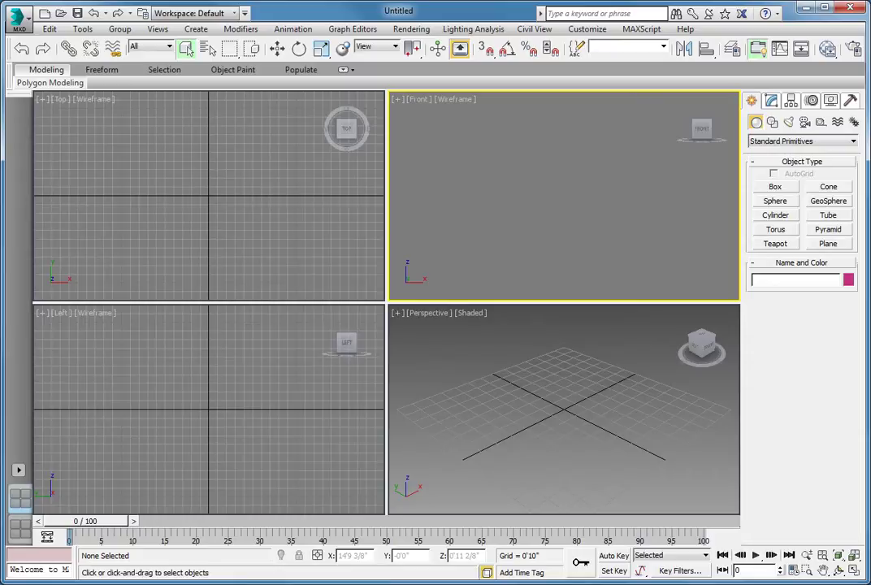
pyautogui.click(187, 405)
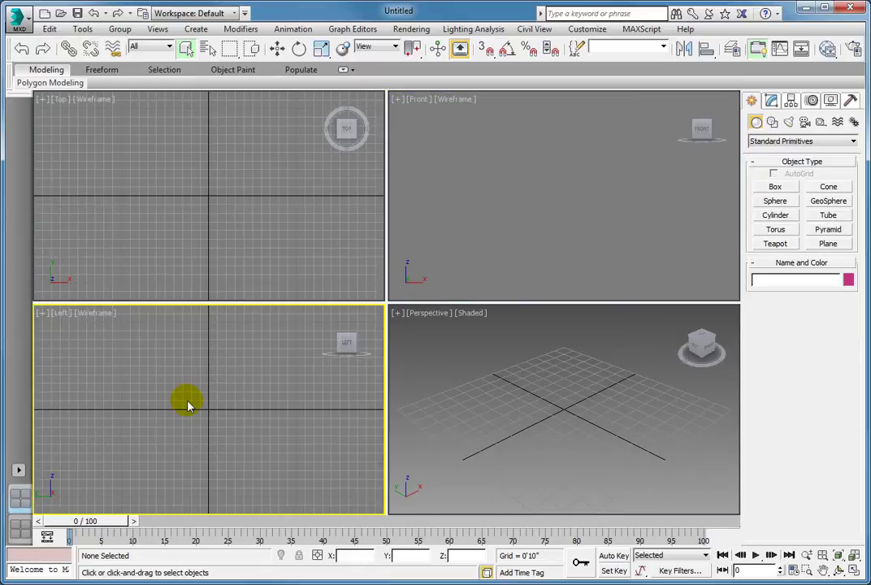
pyautogui.press('g')
pyautogui.press('g')
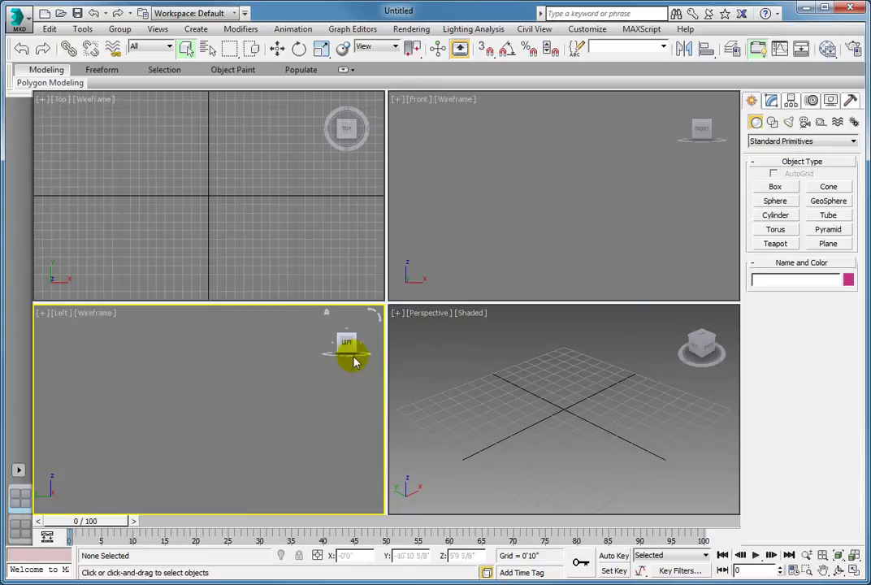
# Make the Perspective viewport active
pyautogui.click(467, 357)
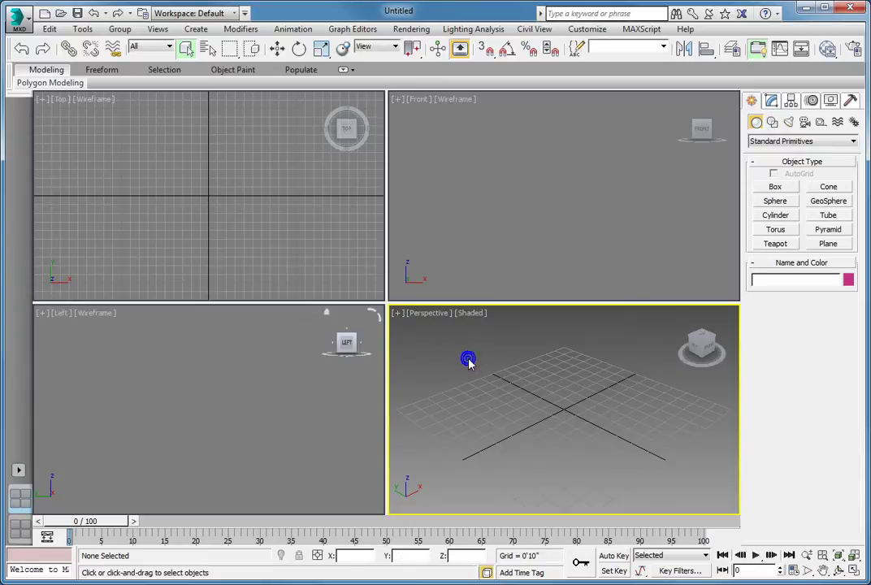
# In Grid and Snap Settings, change Home Grid spacing from 0'10" to 1"
pyautogui.rightClick(486, 51)
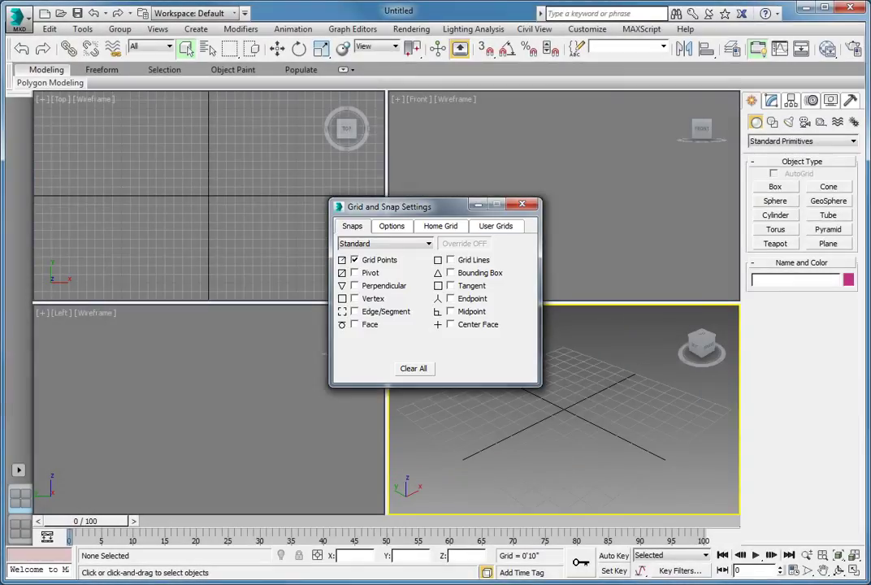
pyautogui.click(441, 226)
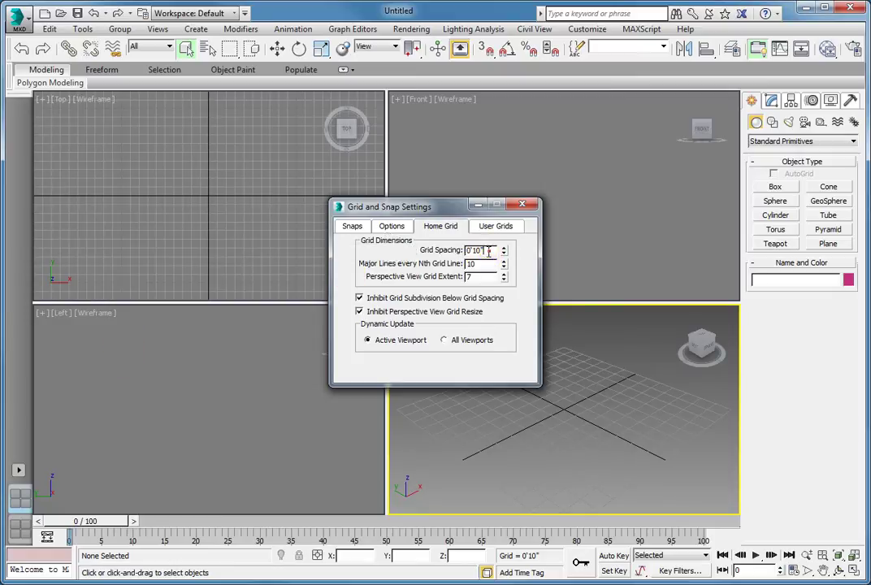
pyautogui.moveTo(488, 251); pyautogui.dragTo(440, 257)
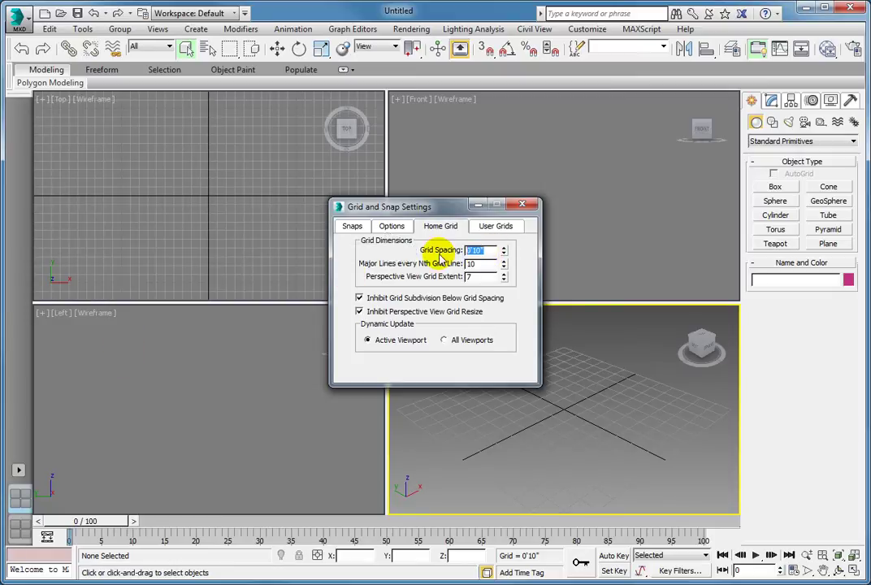
pyautogui.write('1"')
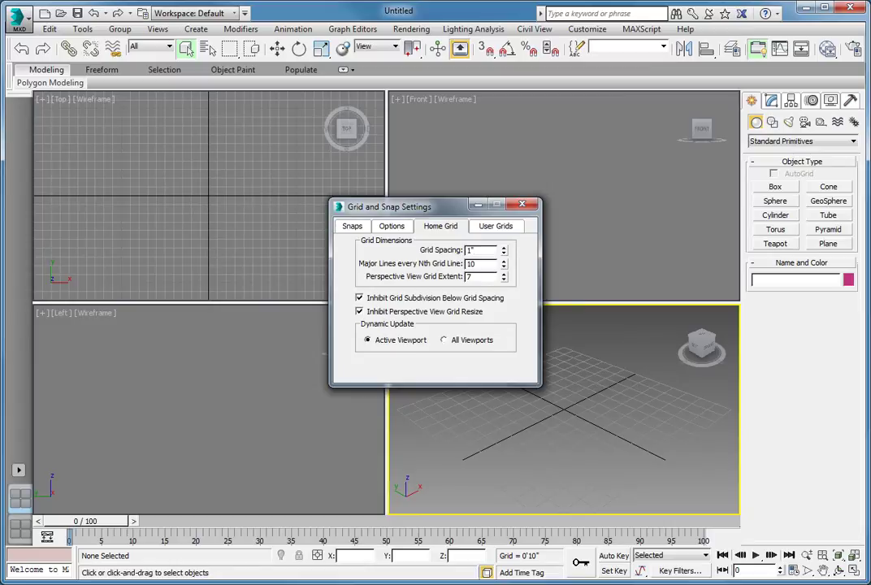
pyautogui.click(434, 248)
# Commit the 1" grid spacing and set major lines every 12th grid line
pyautogui.press('Return')
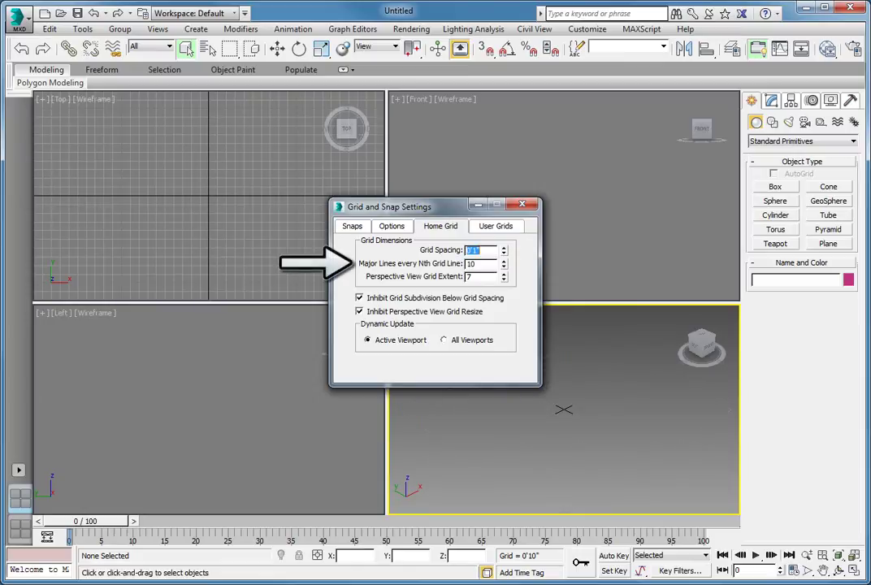
pyautogui.doubleClick(471, 264)
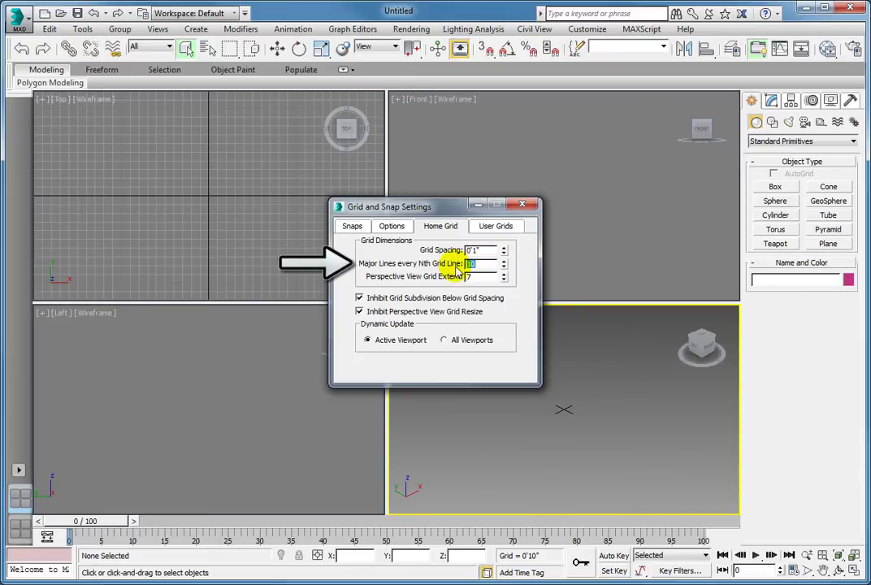
pyautogui.write('12')
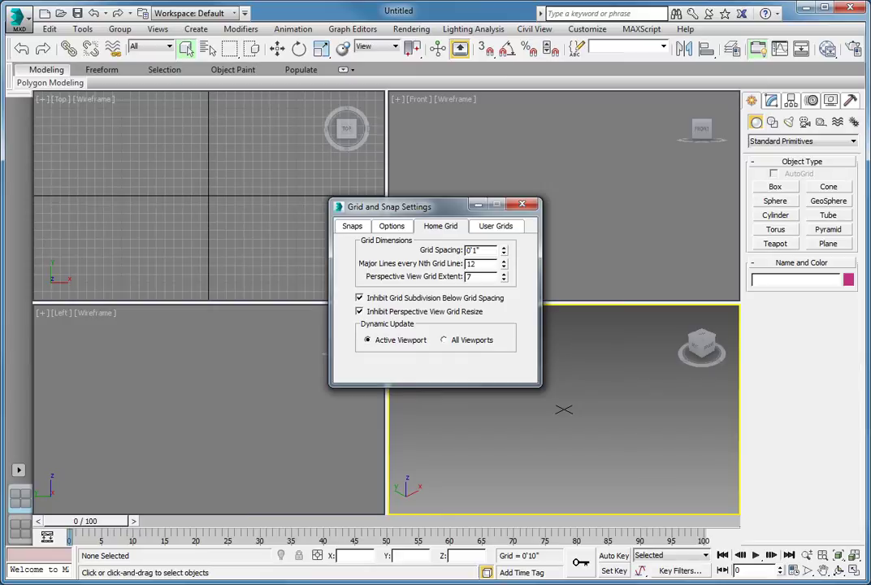
pyautogui.press('Return')
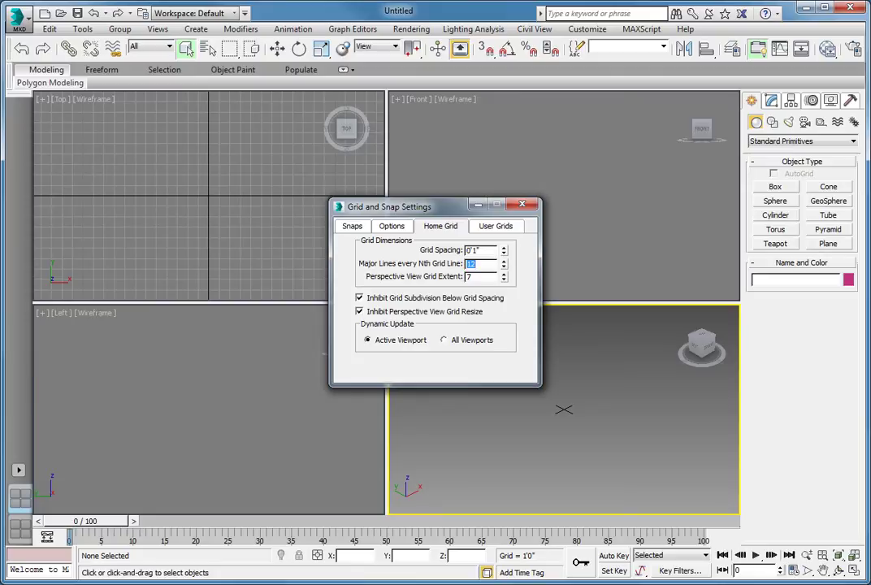
# Set the Perspective View Grid Extent to 960
pyautogui.doubleClick(496, 276)
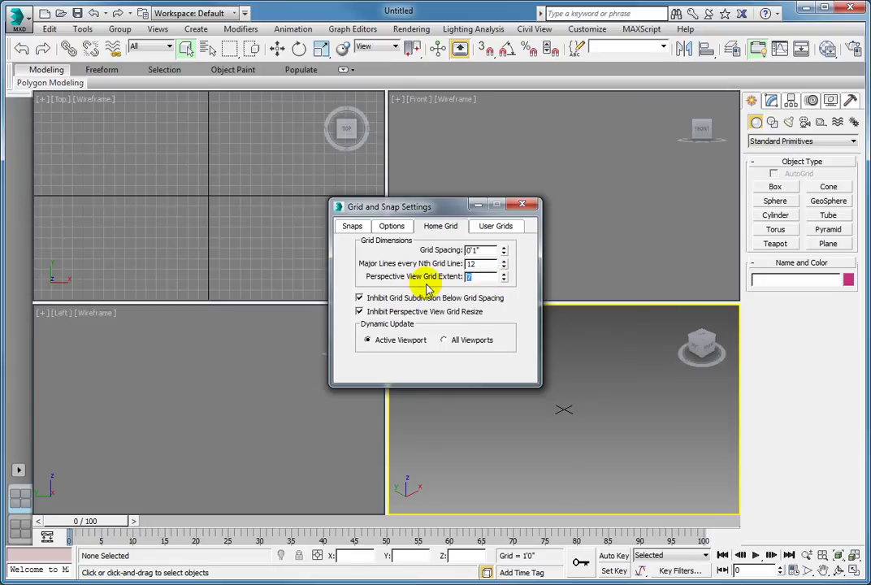
pyautogui.write('960')
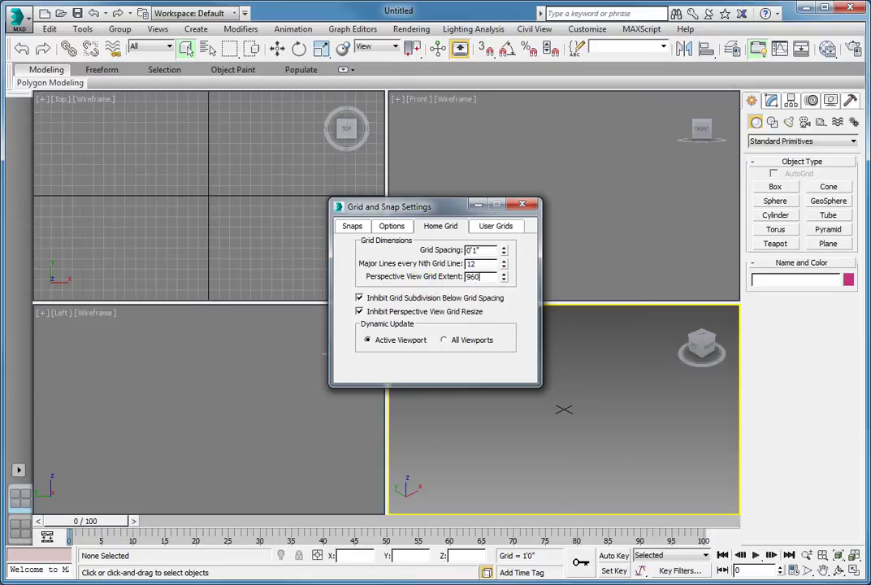
pyautogui.press('Return')
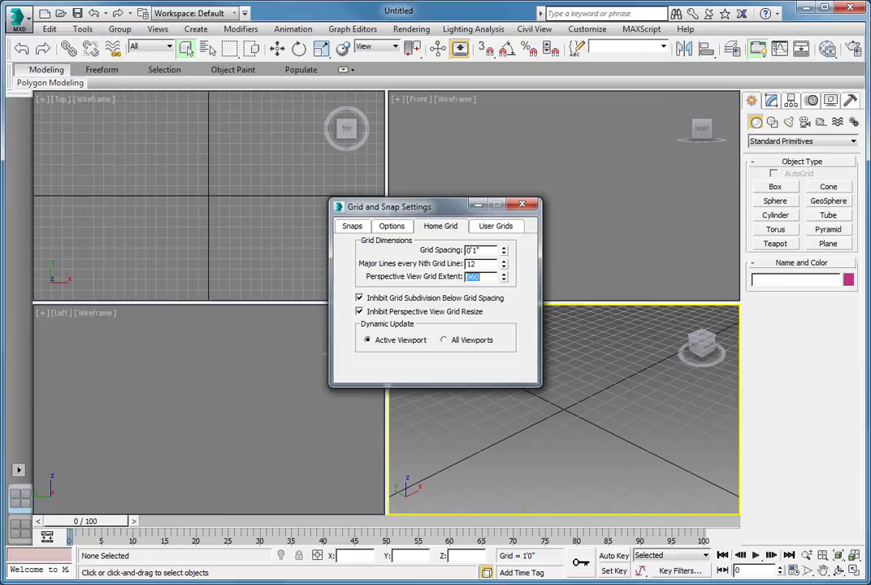
# Close Grid and Snap Settings and rename the layout tab from Quad 4 to '4 View 1" Grid'
pyautogui.click(522, 204)
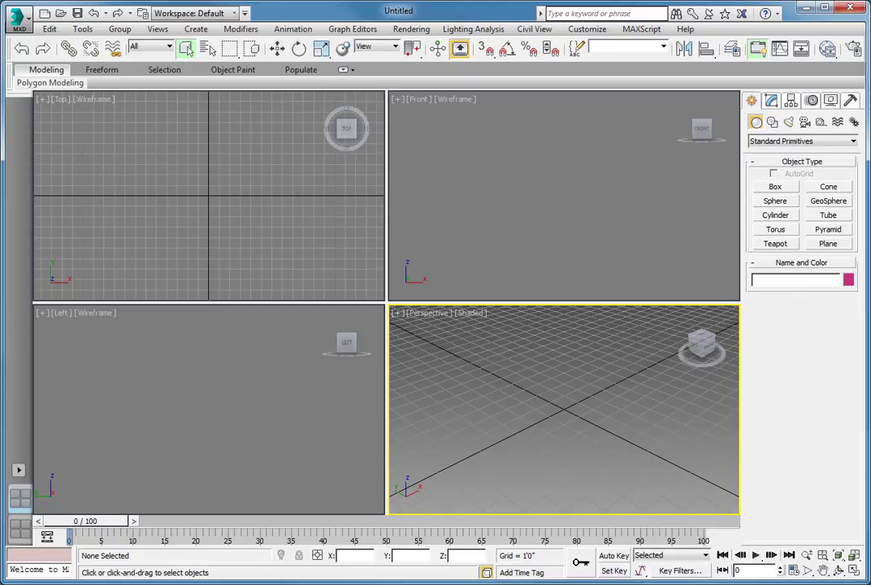
pyautogui.rightClick(22, 503)
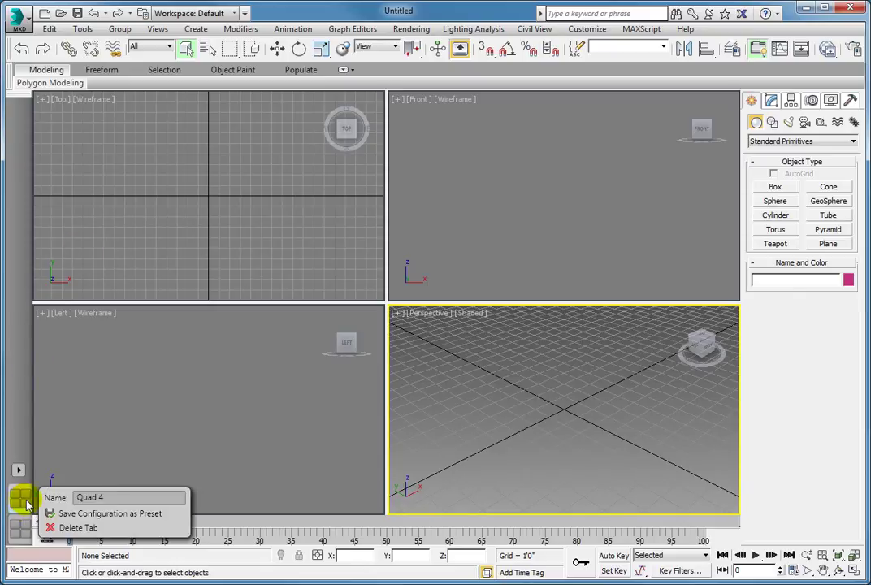
pyautogui.click(116, 498)
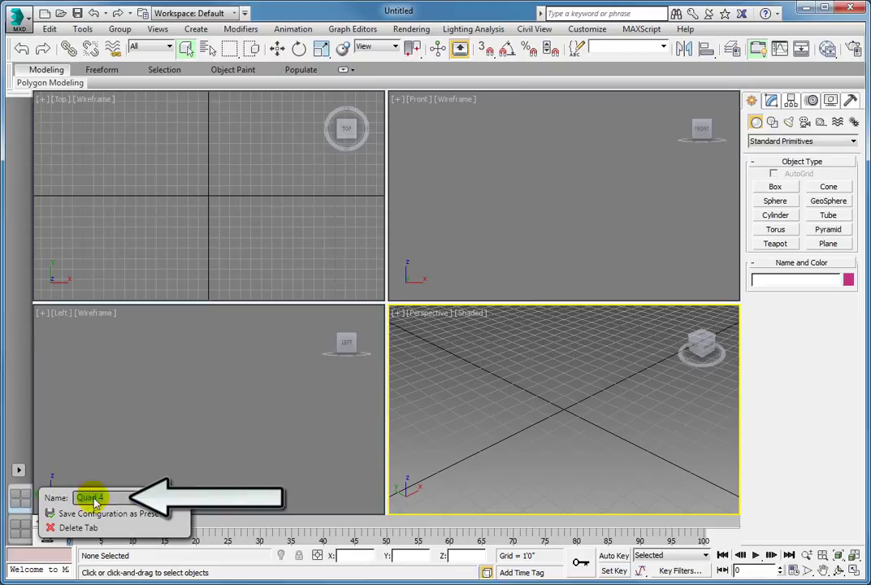
pyautogui.click(116, 497)
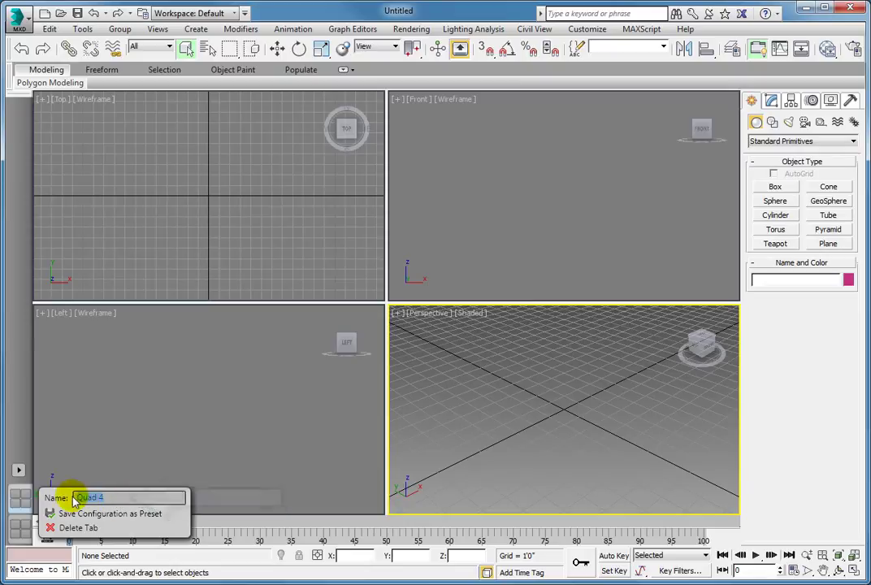
pyautogui.write('4 V')
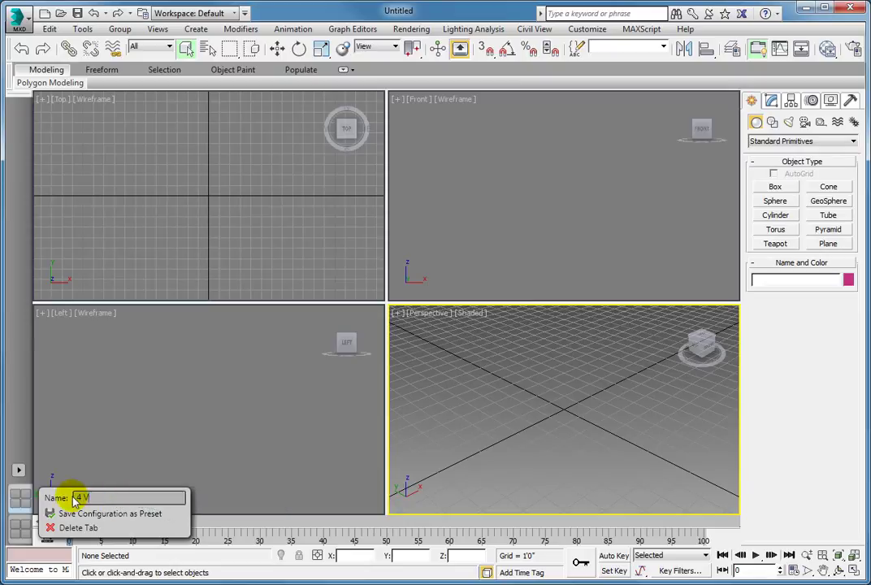
pyautogui.write('iew 1" Grid')
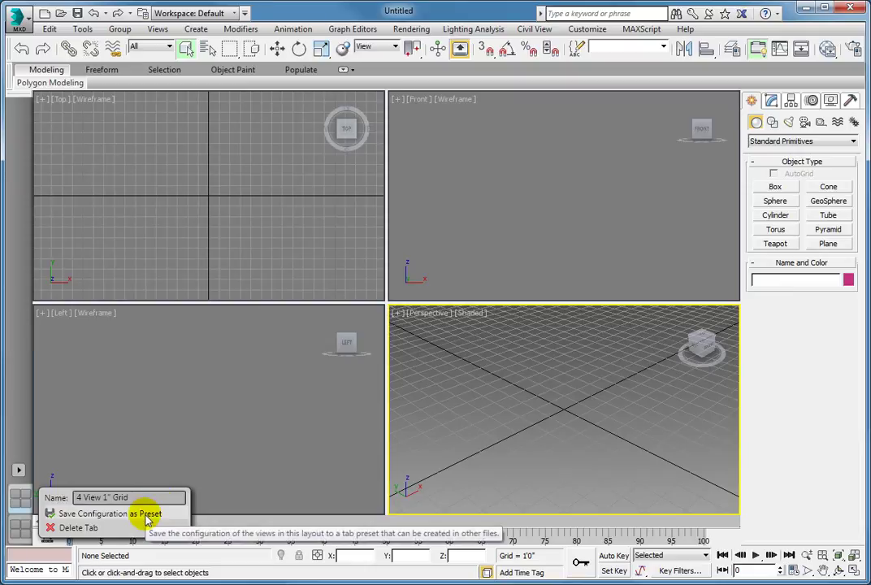
# Save the layout as preset '4 View 1" Grid Preset' and verify it under Saved Layout Presets
pyautogui.click(147, 515)
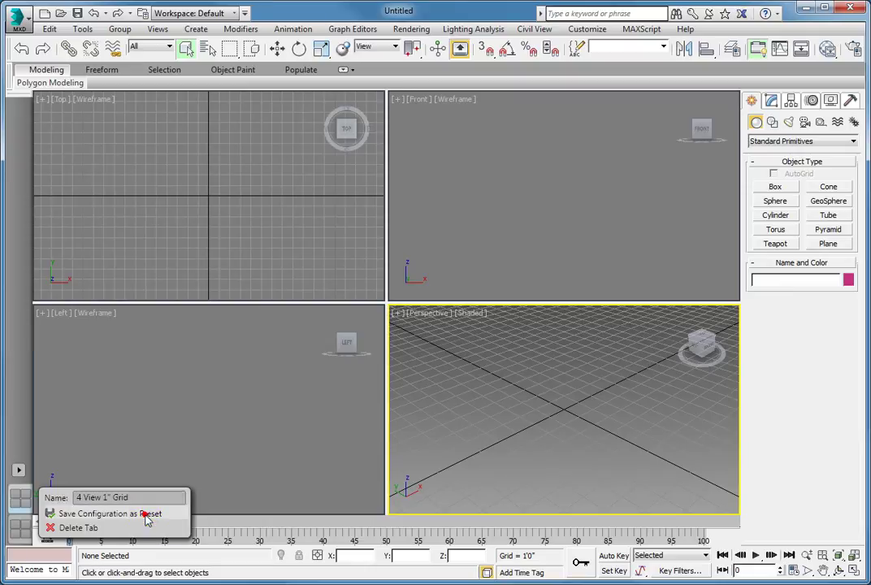
pyautogui.click(18, 471)
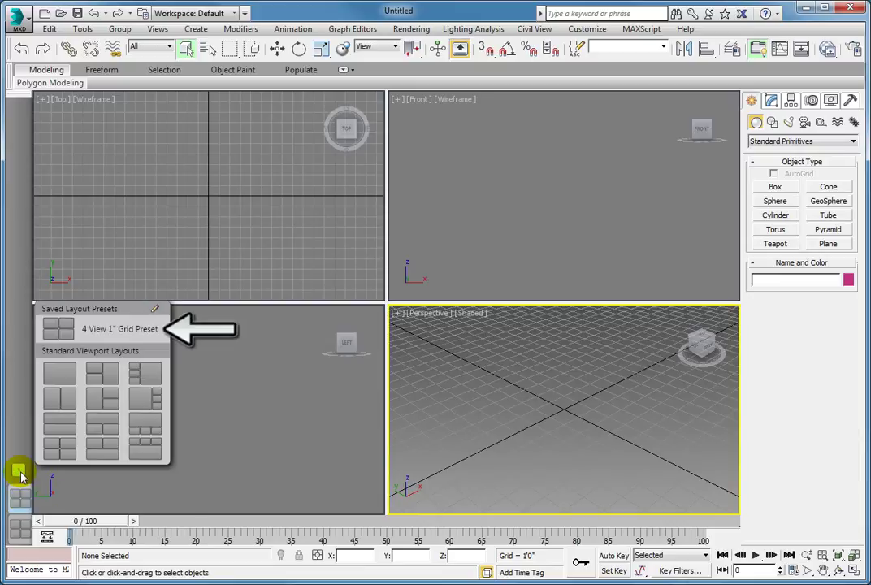